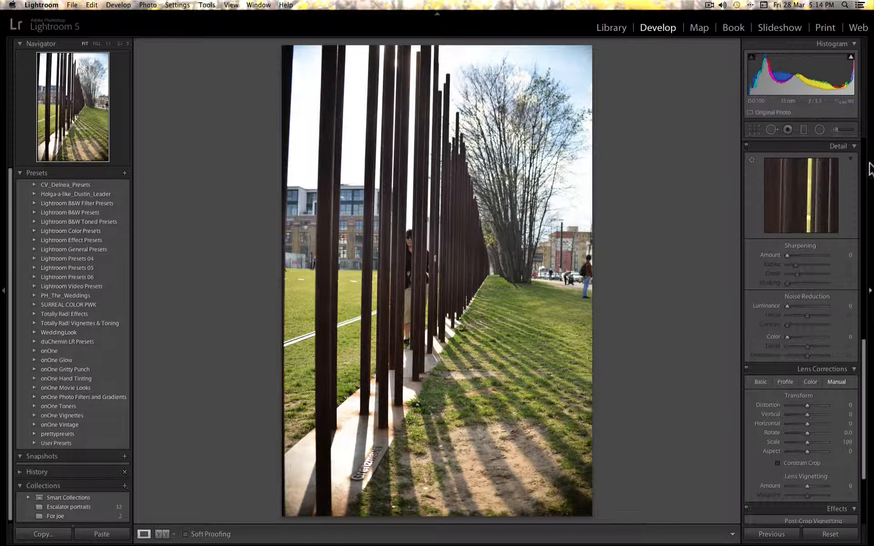
Switch the photo's treatment to Black & White.
scroll(851, 184, up, 10)
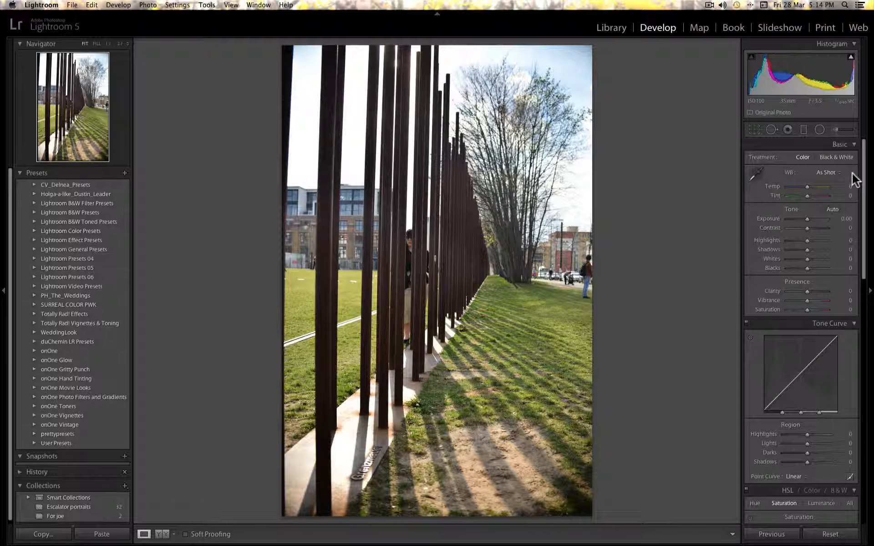
click(835, 157)
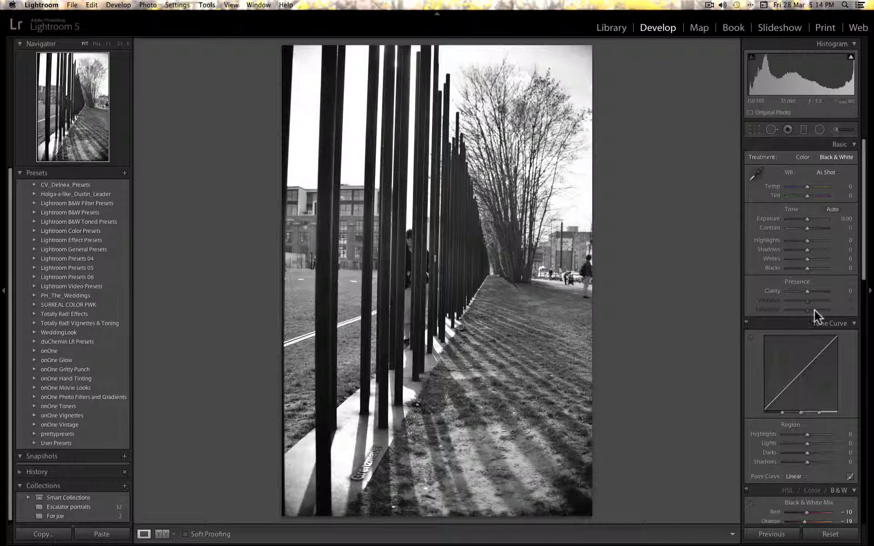
Try darkening the green and blue channels in the Black & White Mix, then reset the mix.
scroll(814, 310, down, 5)
scroll(821, 304, down, 2)
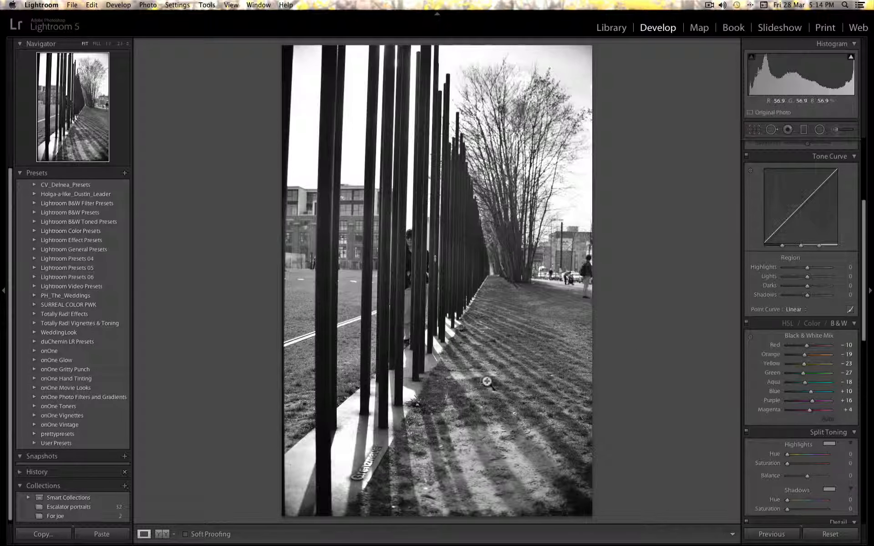
drag(801, 370, 787, 393)
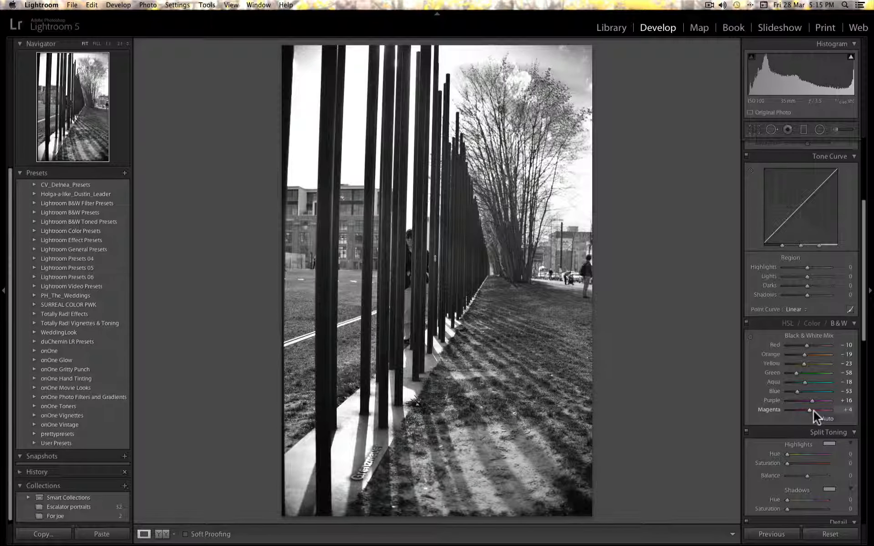
alt+click(807, 335)
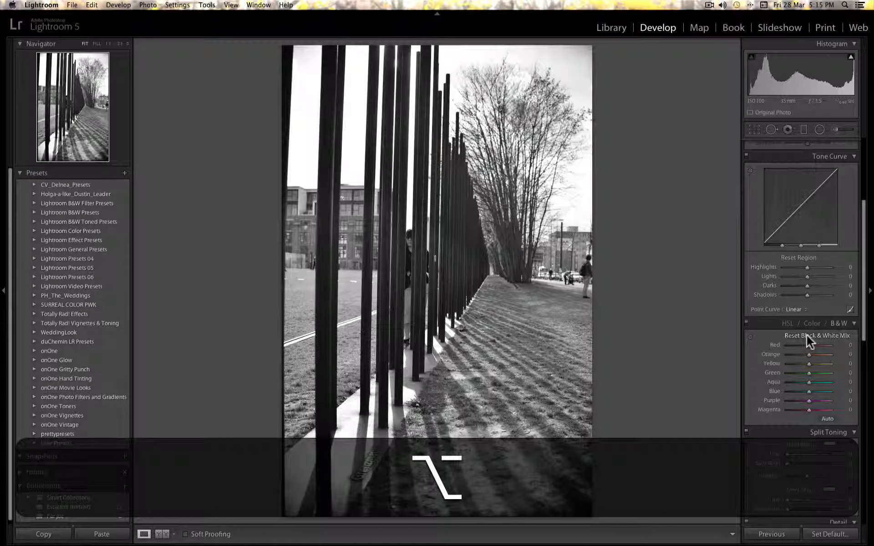
Apply the automatic Black & White Mix and set the green channel to -60.
click(827, 419)
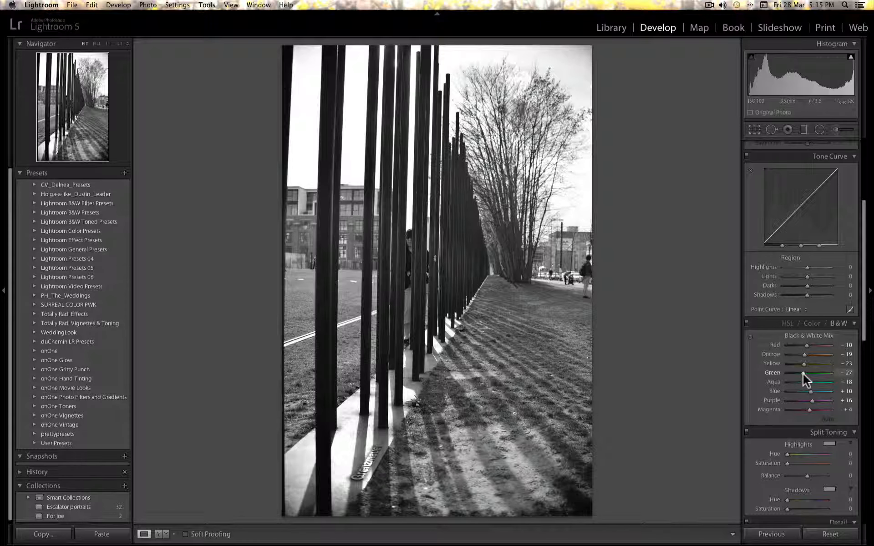
drag(801, 371, 793, 372)
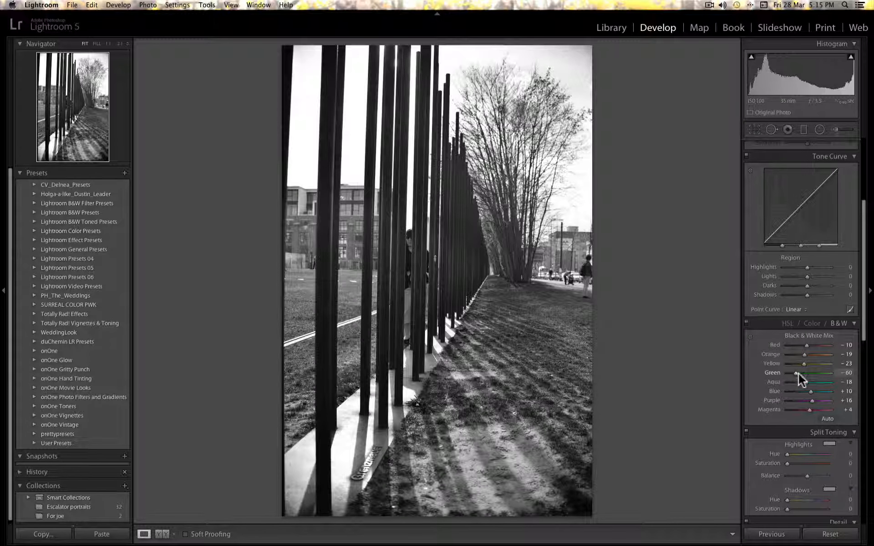
Crop the photo tighter from the top, reposition the image in the frame and straighten it to an angle of -0.90.
click(755, 131)
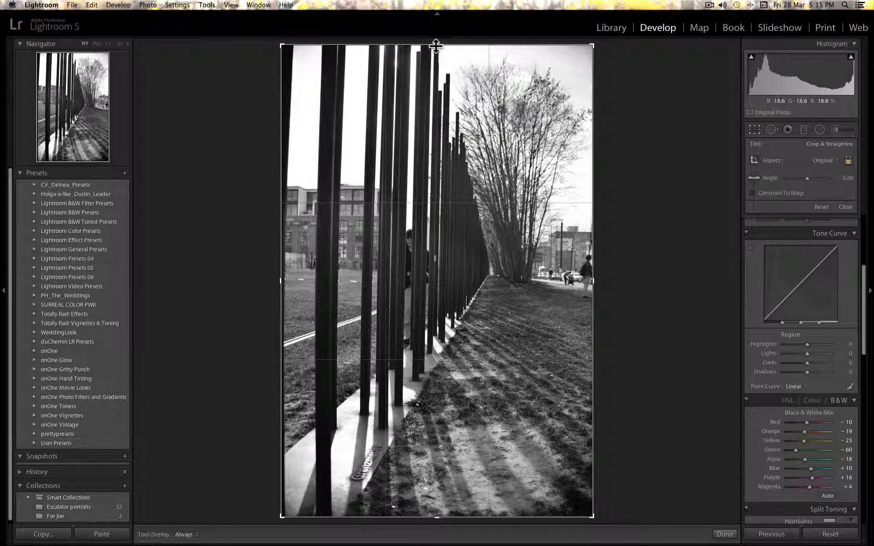
drag(436, 46, 432, 119)
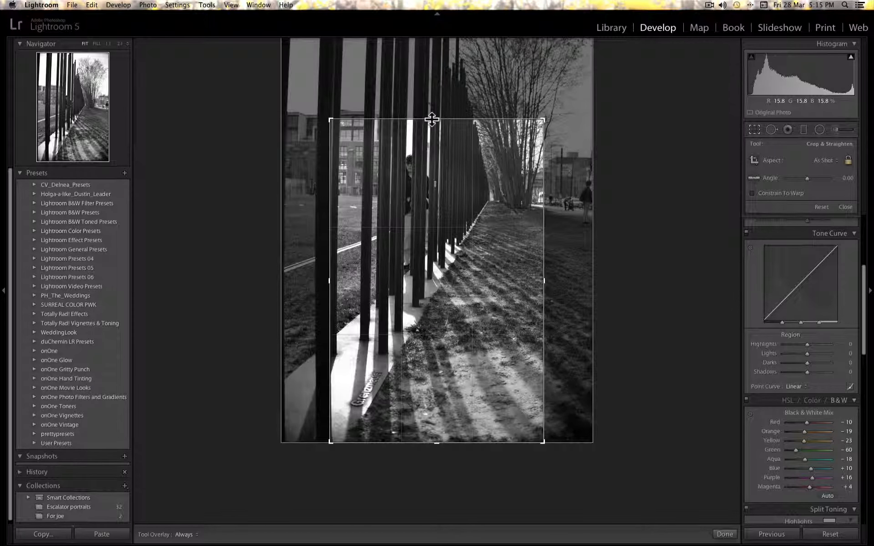
drag(431, 195, 431, 222)
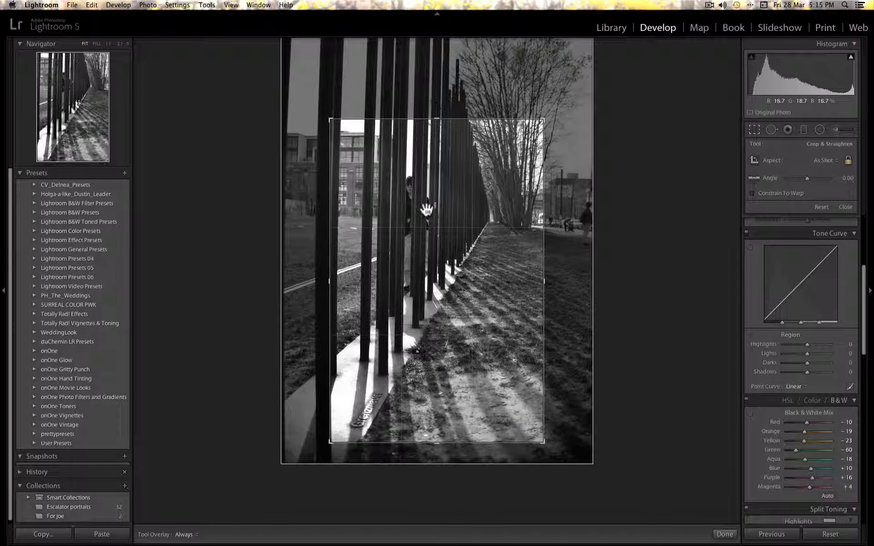
drag(849, 177, 842, 178)
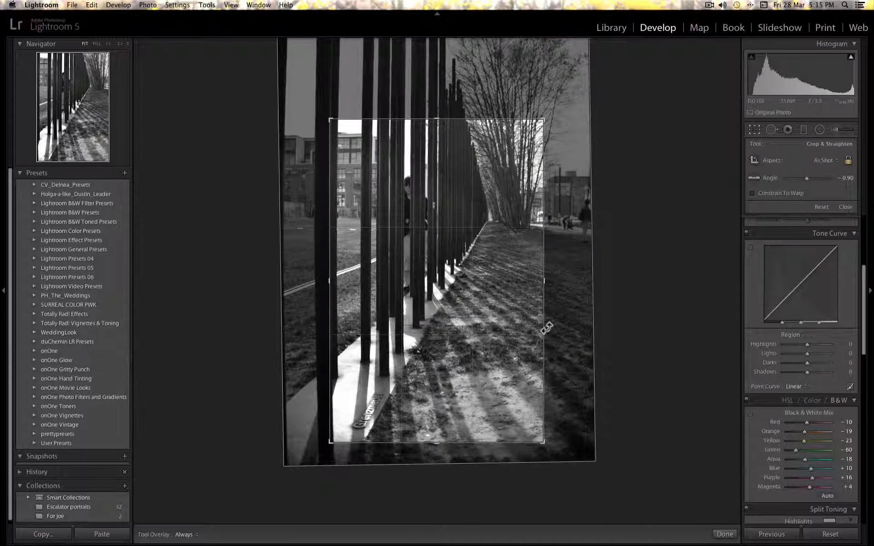
key(Return)
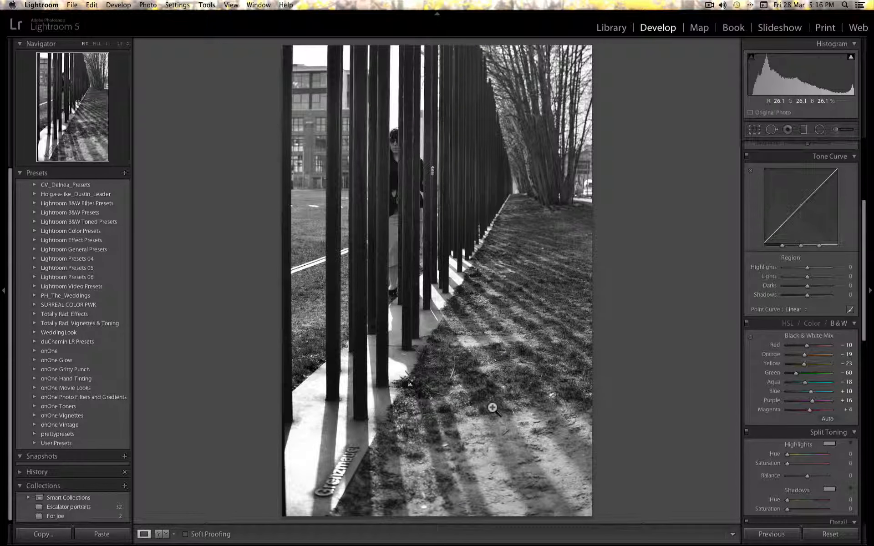
Set contrast to +44 and clarity to +40, resetting the tone and then undoing that reset.
scroll(796, 334, up, 8)
drag(807, 228, 816, 229)
drag(808, 292, 816, 291)
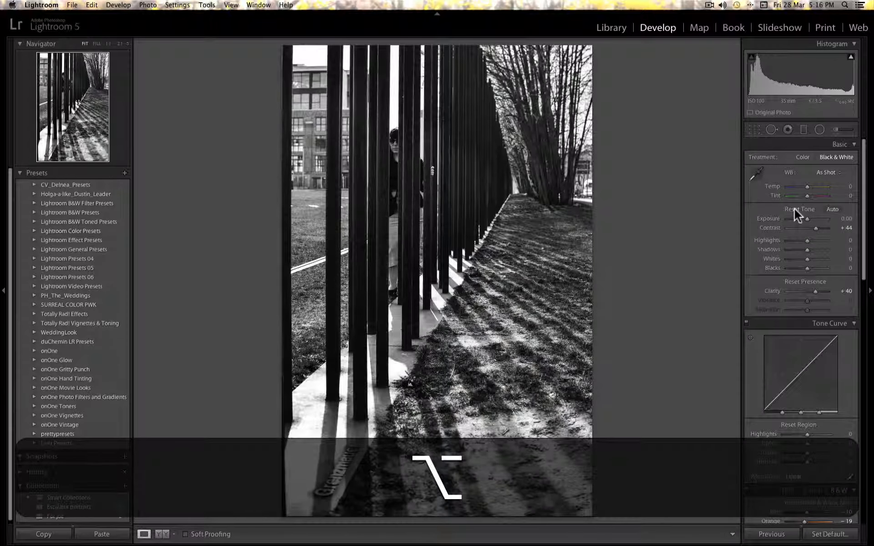
alt+click(794, 209)
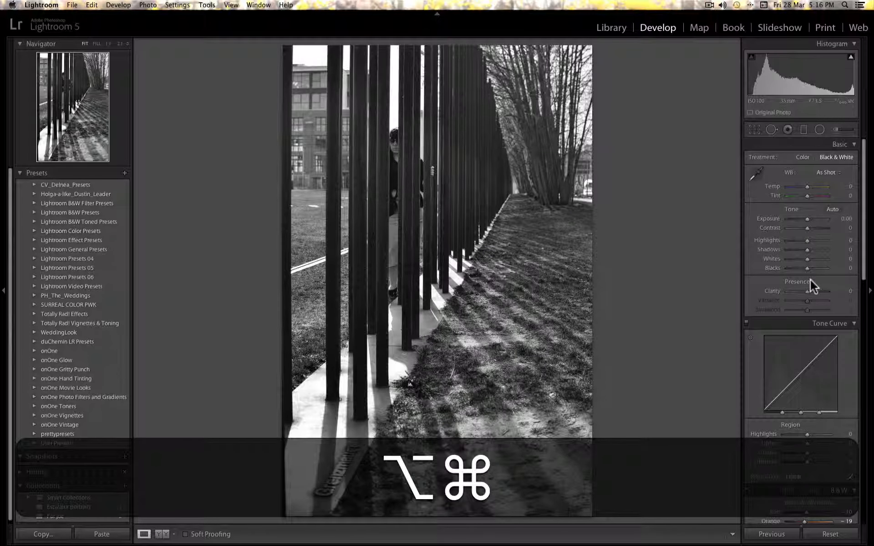
key(super+z)
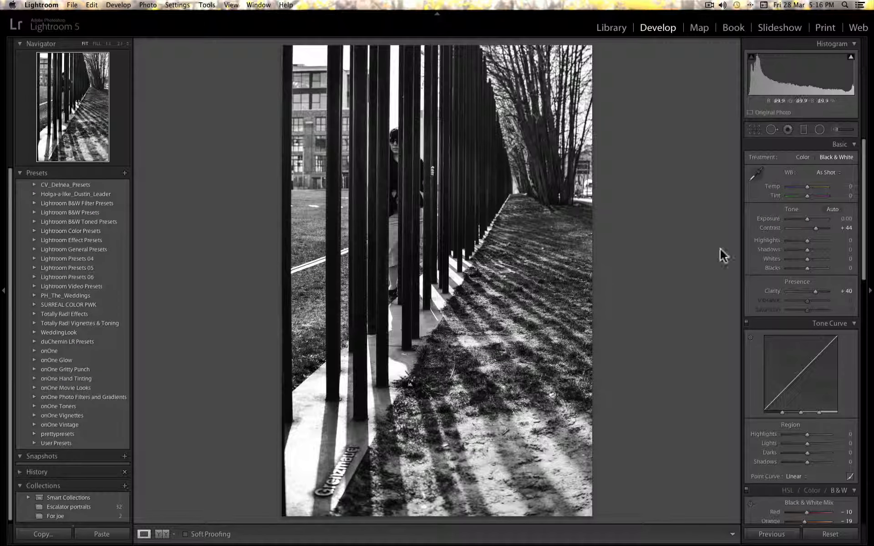
Open the Adjustment Brush, reset its effects and set its clarity to about 46.
click(836, 130)
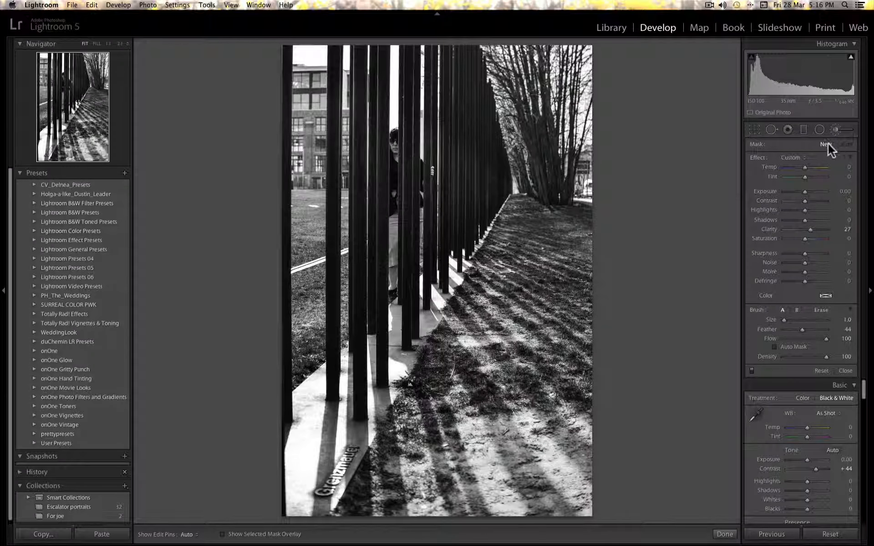
key(alt)
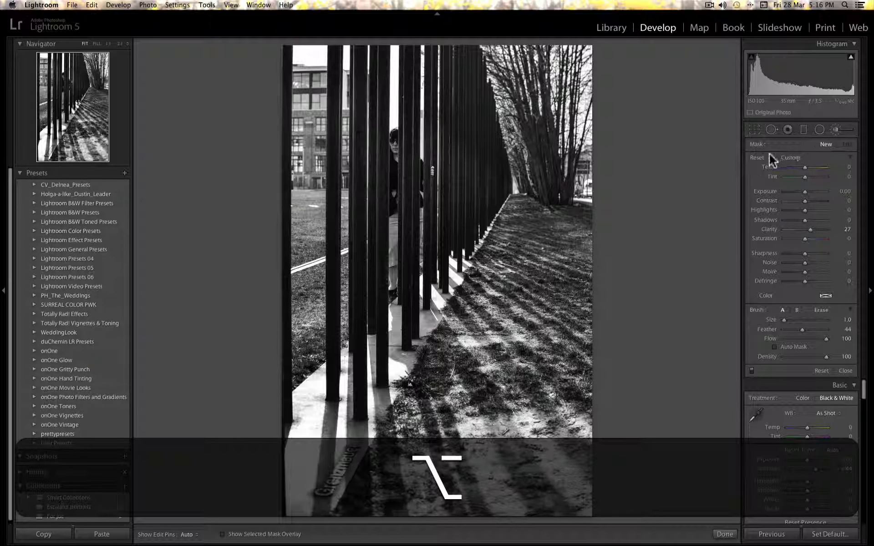
alt+click(752, 158)
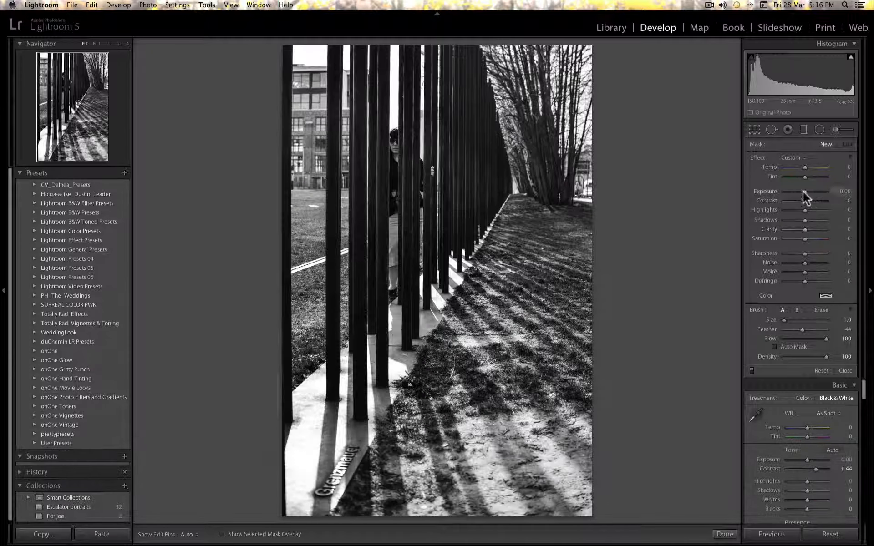
drag(805, 229, 813, 229)
Paint the clarity brush over the grass and pavement in the lower right of the photo.
mouse_move(523, 242)
mouse_down()
mouse_move(448, 392)
mouse_move(463, 476)
mouse_move(524, 341)
mouse_move(567, 373)
mouse_move(584, 346)
mouse_move(444, 411)
mouse_move(378, 474)
mouse_move(581, 490)
mouse_up()
drag(523, 274, 579, 295)
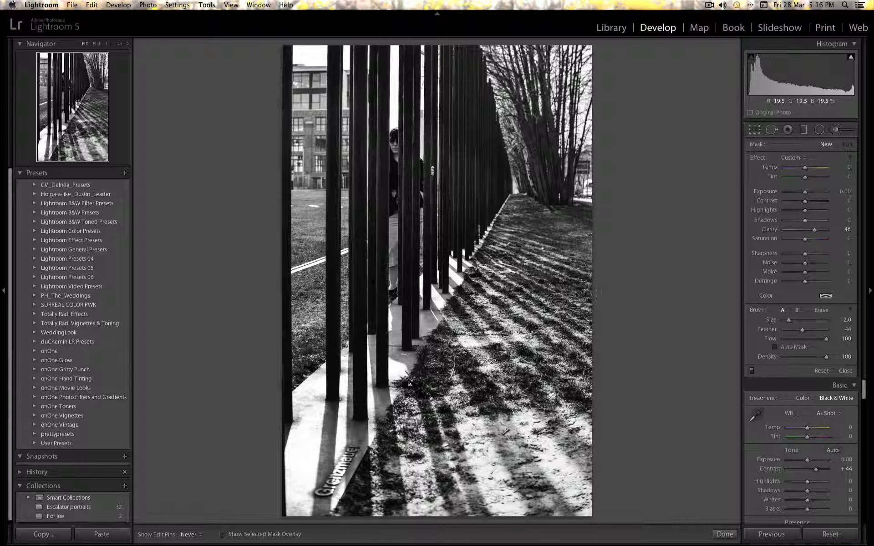
drag(432, 505, 489, 481)
Set the brush mask's highlights to 87 and shadows to -76, and toggle the brush effect off and on to compare.
mouse_move(798, 221)
mouse_down()
mouse_move(782, 220)
mouse_move(823, 211)
mouse_up()
drag(784, 220, 789, 221)
click(751, 371)
click(750, 370)
click(751, 370)
click(751, 370)
click(750, 371)
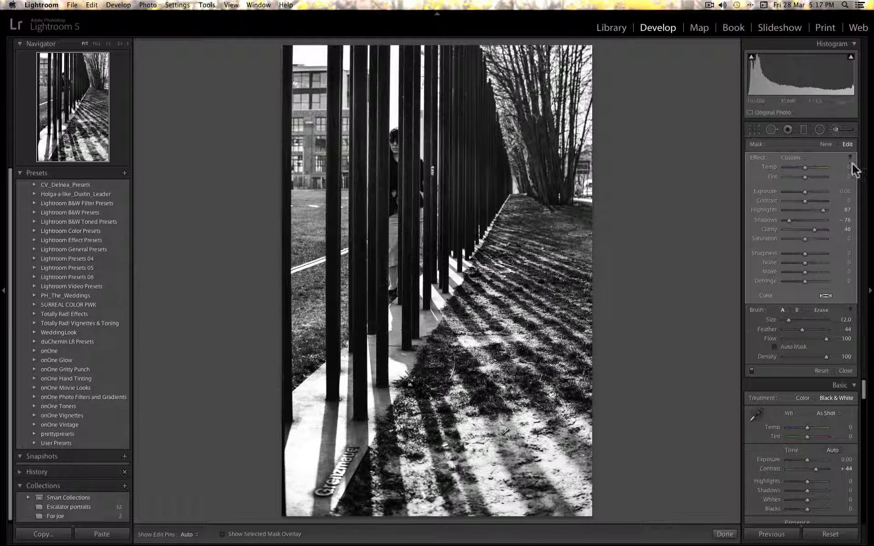
Start a new brush mask with reset effects, shadows at -56 and exposure at -0.11.
click(825, 144)
key(alt)
click(757, 157)
click(793, 220)
click(805, 192)
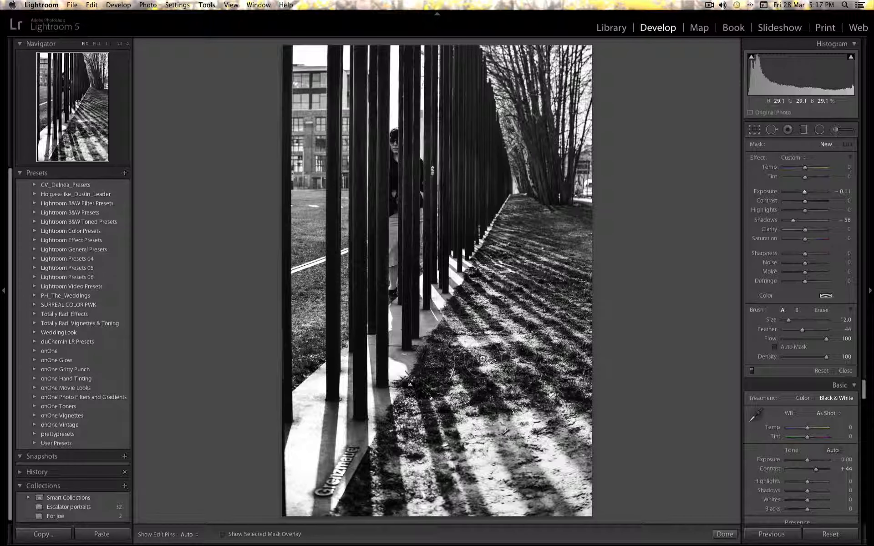
Shrink the brush to size 6 and paint the darkening mask over the sunlit grass at the lower right.
key(bracketleft)
key(bracketleft)
key(bracketleft)
drag(499, 423, 549, 515)
key(bracketleft)
key(bracketleft)
drag(492, 405, 561, 490)
key(bracketleft)
drag(454, 438, 483, 498)
key(h)
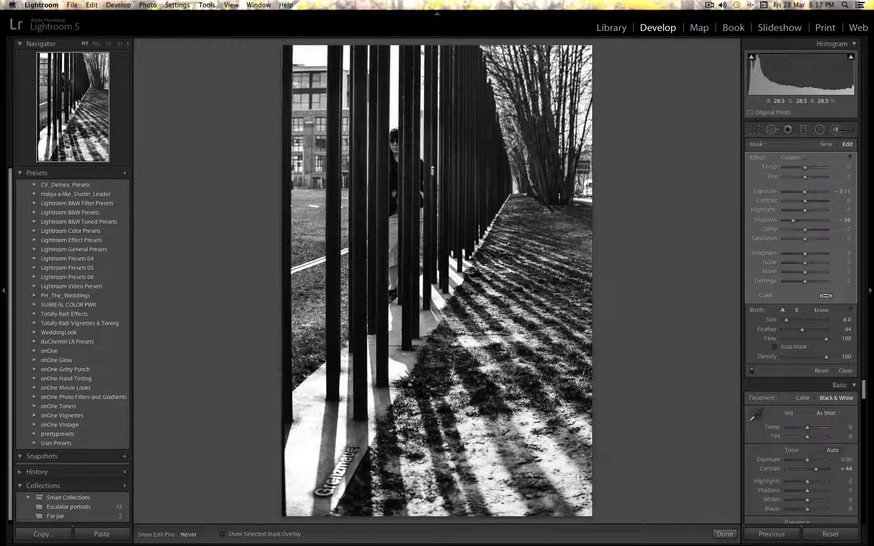
Paint more of the lit ground, shrinking the brush to size 3 for the bottom edge.
mouse_move(480, 334)
mouse_down()
mouse_move(478, 346)
mouse_move(502, 331)
mouse_move(531, 346)
mouse_up()
key(bracketleft)
key(bracketleft)
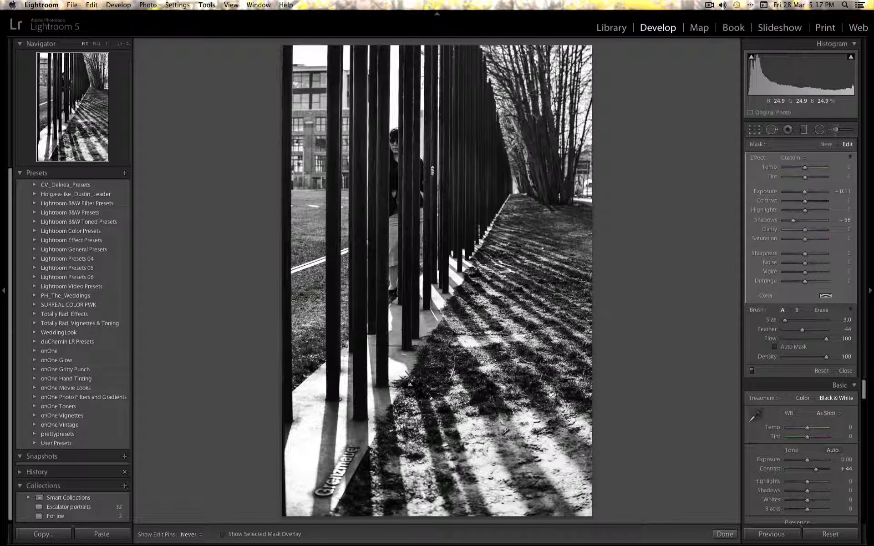
drag(530, 482, 571, 515)
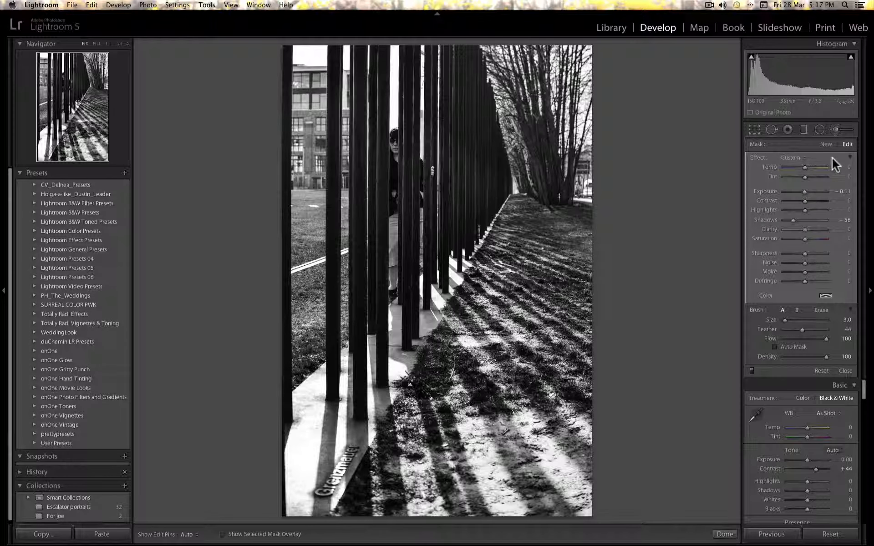
Lower the mask's exposure to -0.60 and paint over the pavement beside the plaque.
drag(802, 191, 801, 192)
drag(801, 190, 799, 193)
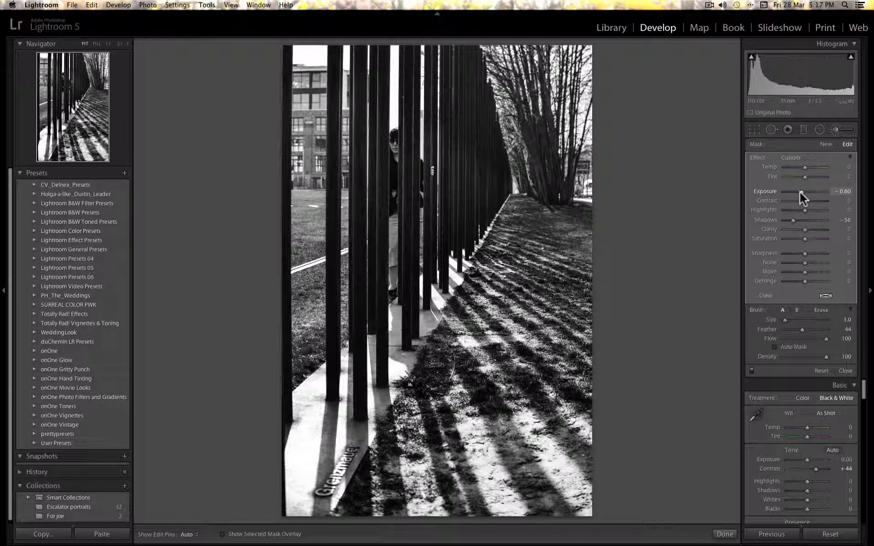
scroll(362, 436, up, 4)
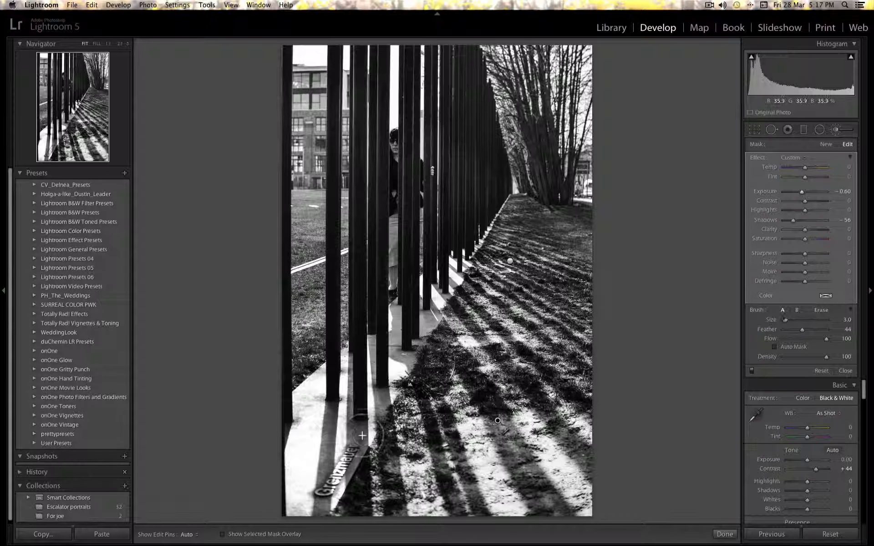
scroll(390, 401, down, 4)
mouse_move(390, 442)
mouse_down()
mouse_move(393, 483)
mouse_move(397, 451)
mouse_up()
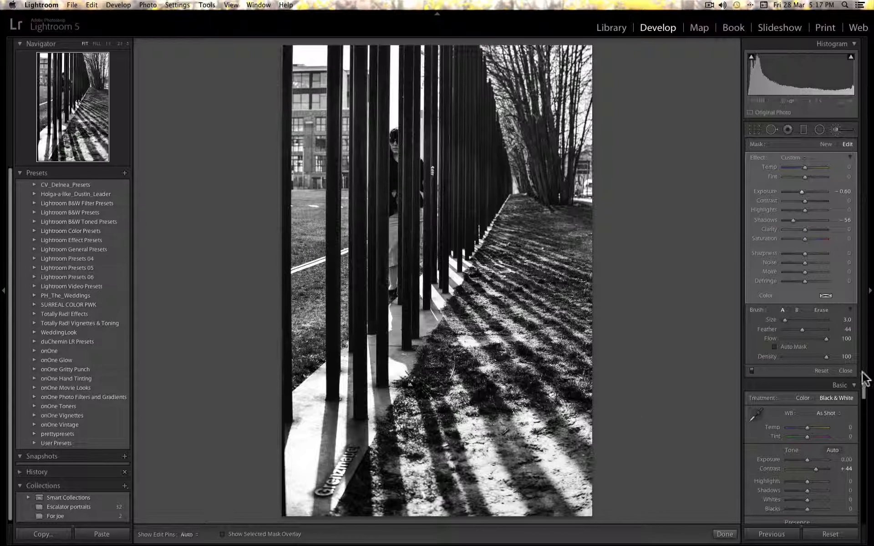
key(h)
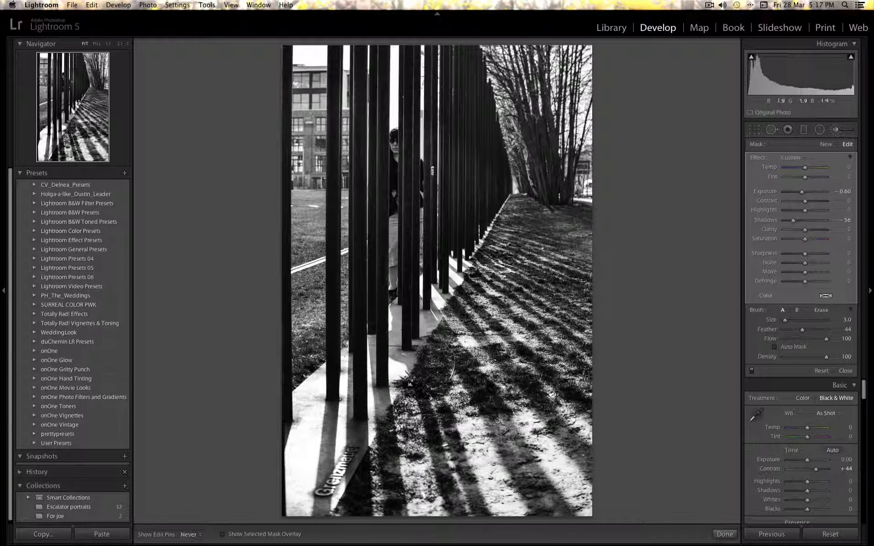
key(h)
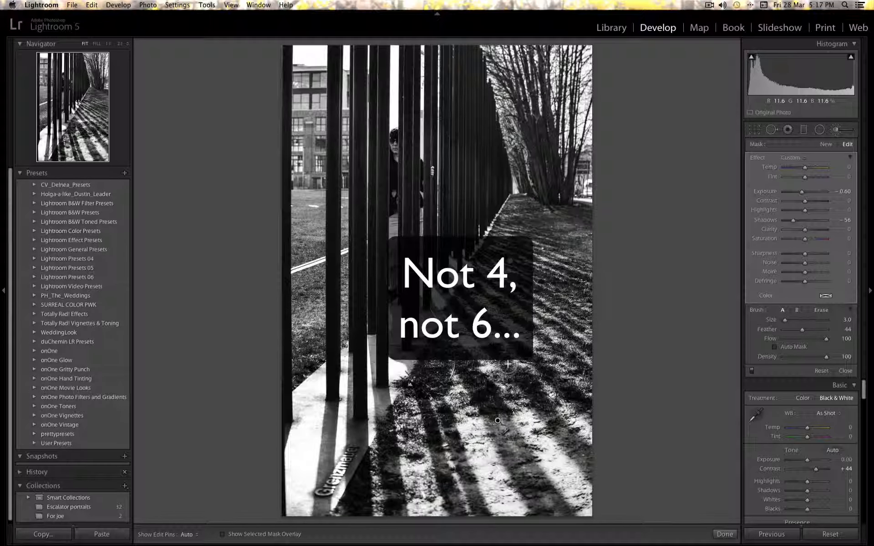
Start another new brush mask with reset effects and exposure at 0.29.
click(828, 143)
key(alt)
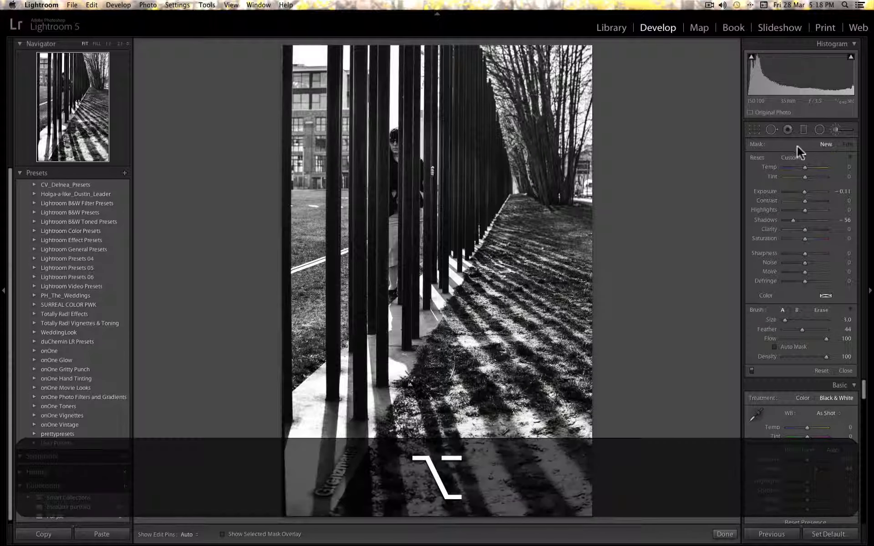
alt+click(760, 157)
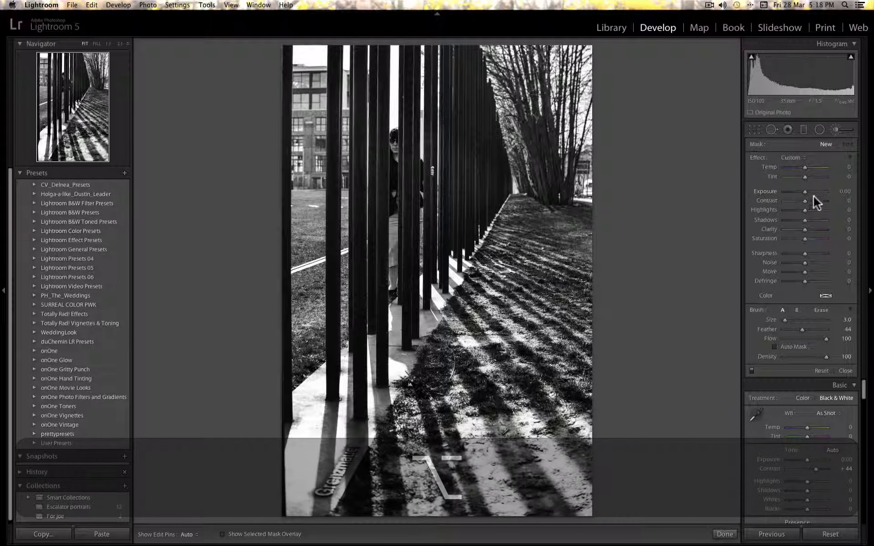
drag(804, 192, 806, 192)
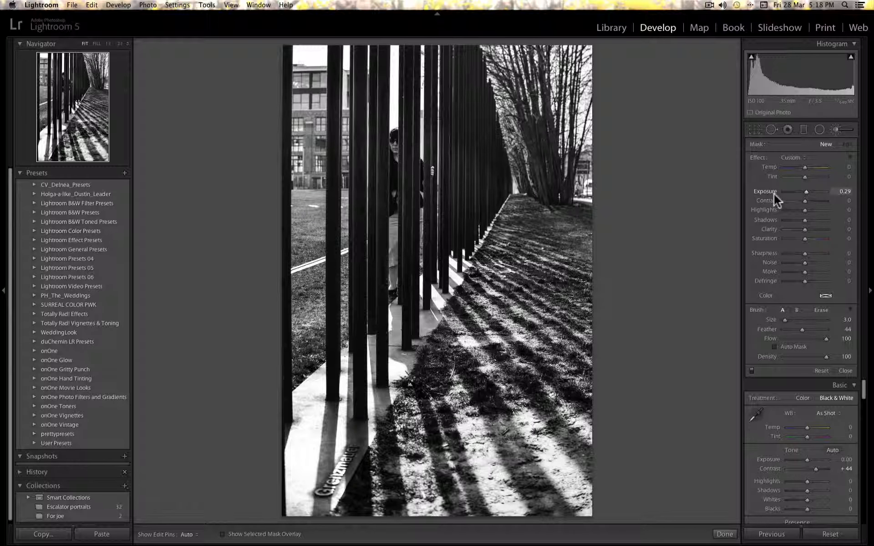
Enlarge the brush to size 12 and paint over the person and building behind the bars.
scroll(442, 170, up, 5)
key(h)
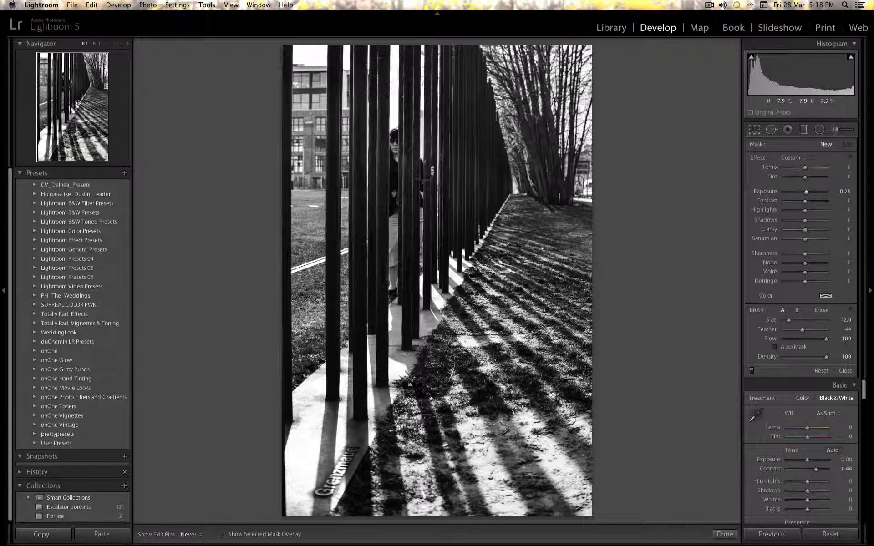
mouse_move(381, 141)
mouse_down()
mouse_move(406, 147)
mouse_move(417, 54)
mouse_up()
Raise this mask's exposure to 1.18 and clarity to 14.
drag(808, 191, 809, 191)
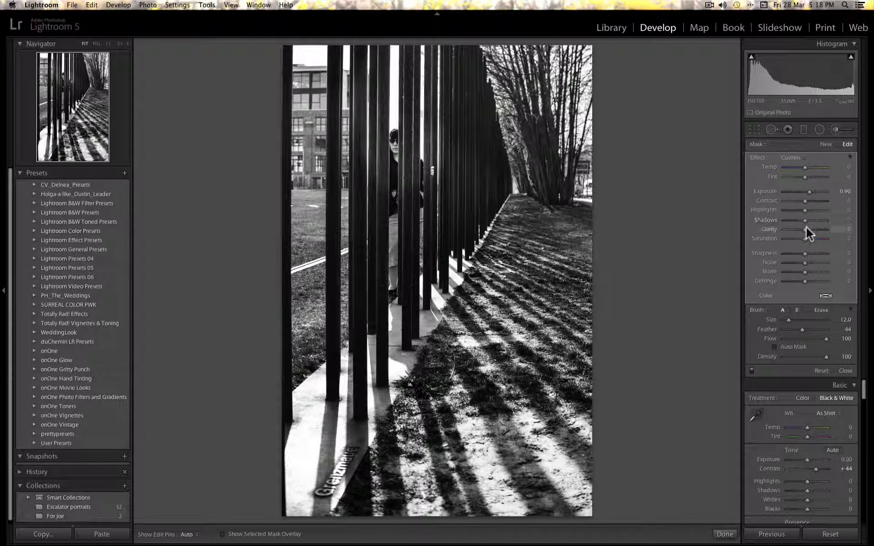
drag(807, 226, 808, 227)
drag(810, 191, 810, 188)
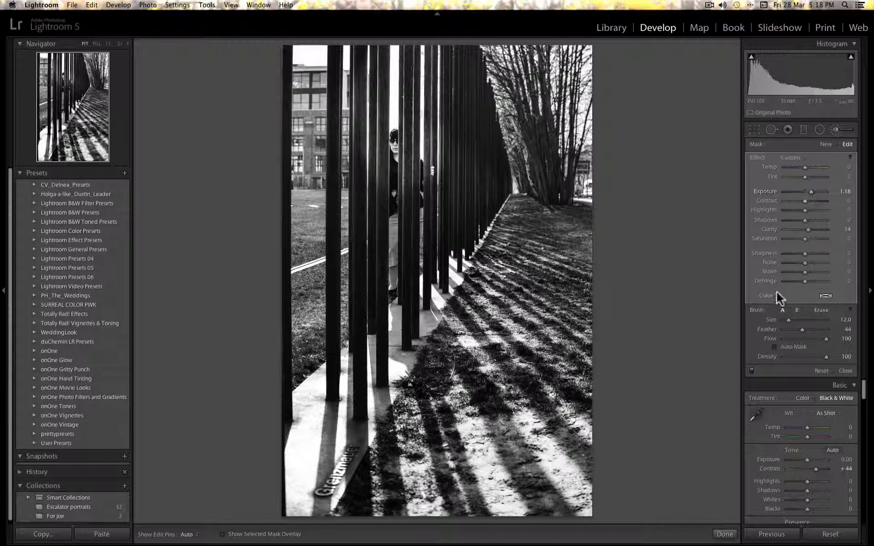
Set the brush feather to 100.
key(BackSpace)
key(super+z)
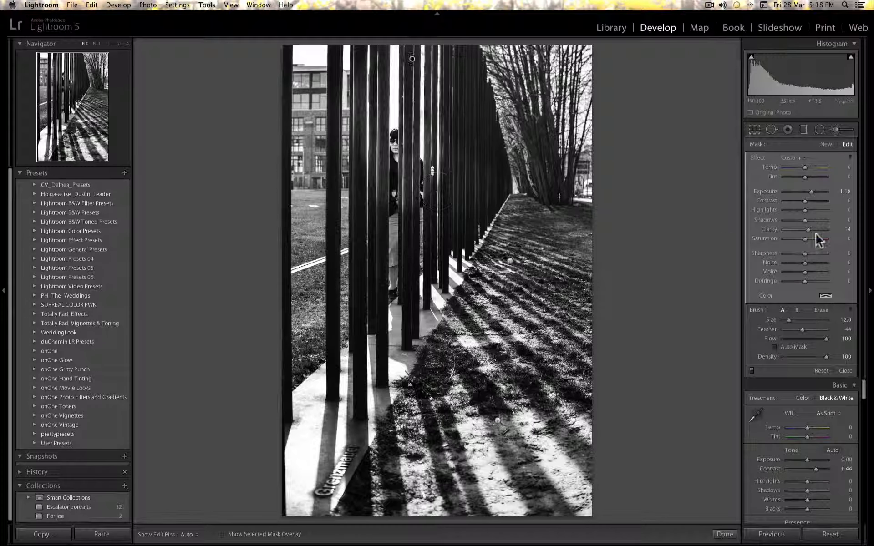
drag(810, 329, 872, 327)
key(h)
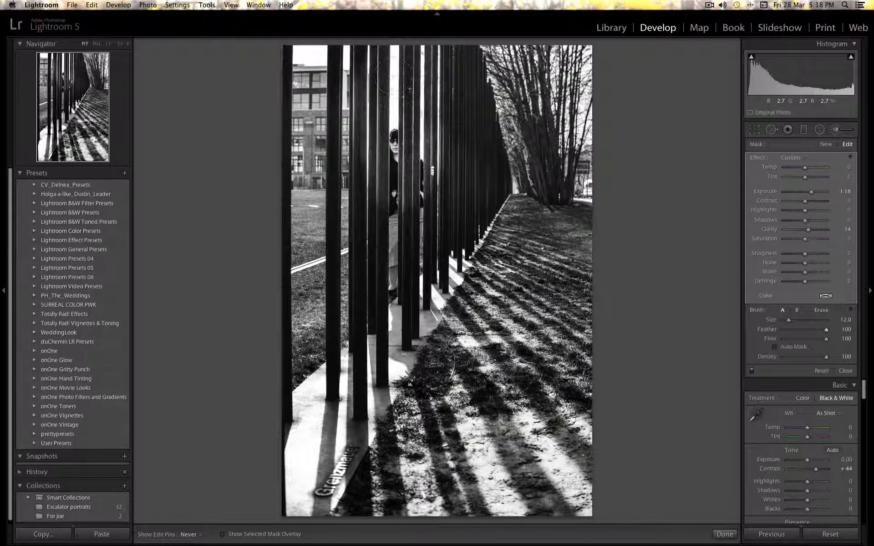
key(h)
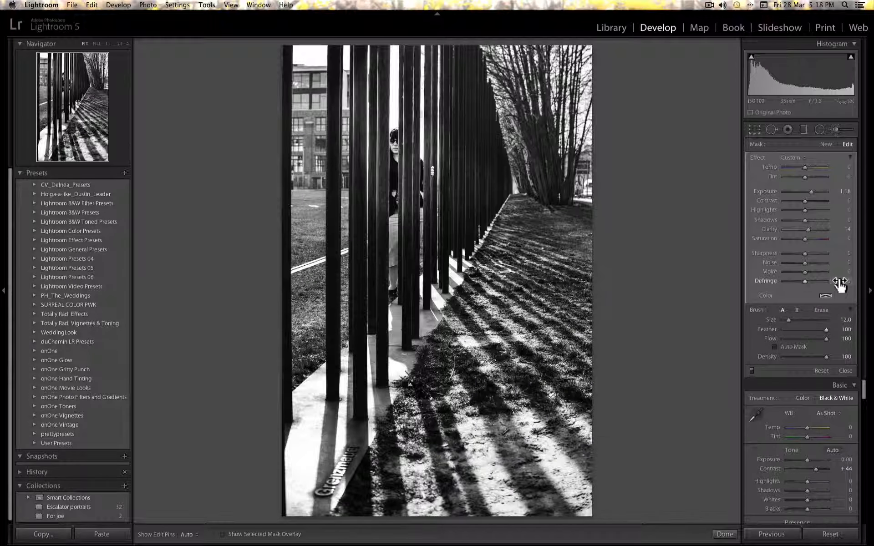
Set the eraser brush flow to 51 and its size to 13.
key(alt)
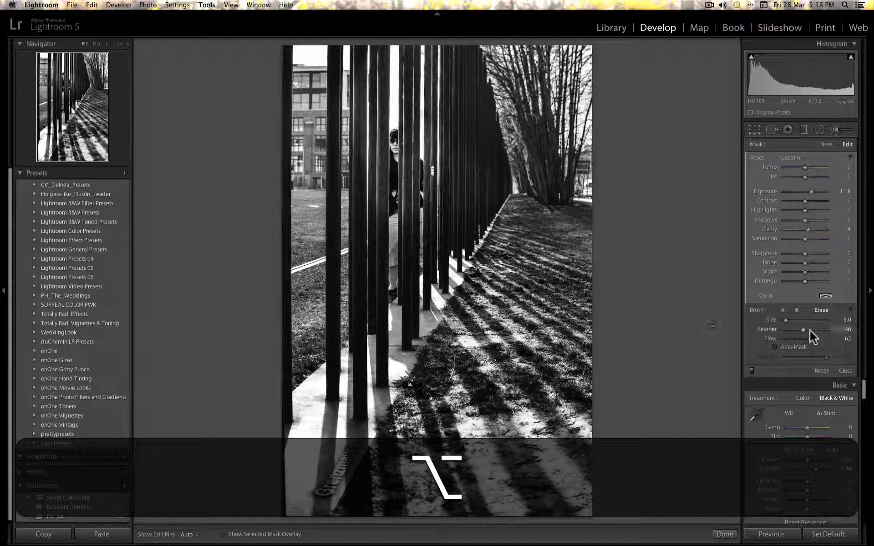
drag(806, 337, 804, 337)
scroll(354, 159, up, 4)
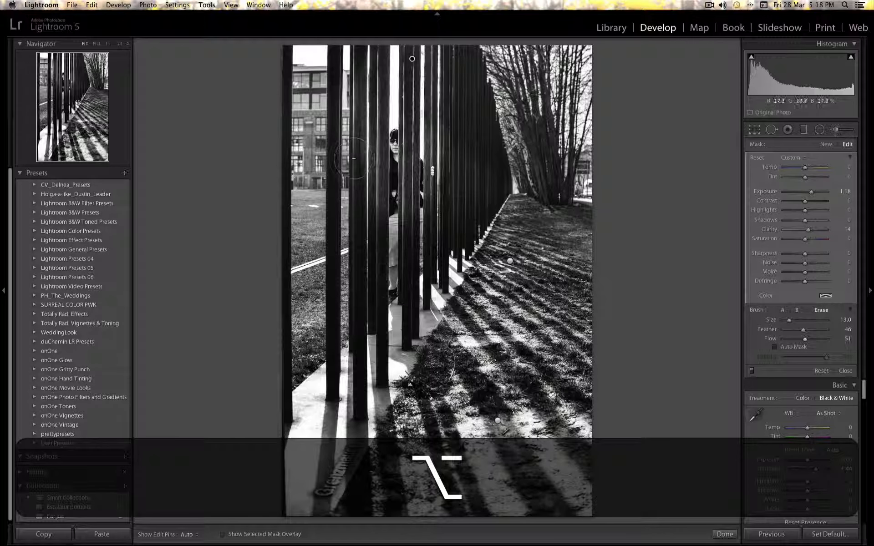
key(h)
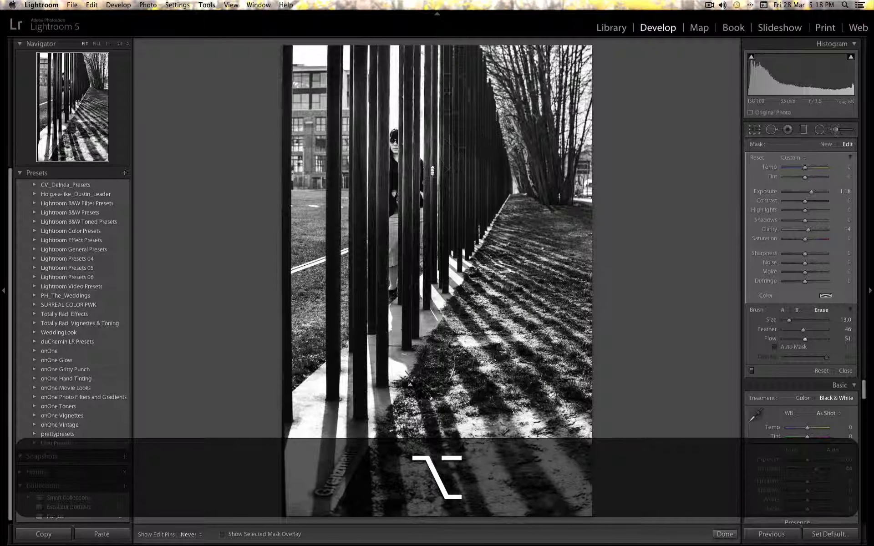
key(h)
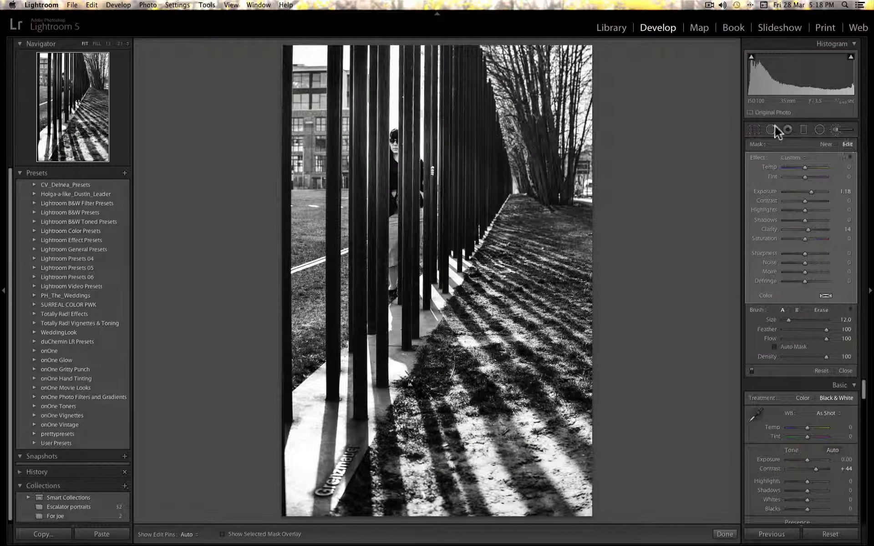
Tighten the crop by moving its right edge slightly inward.
click(754, 129)
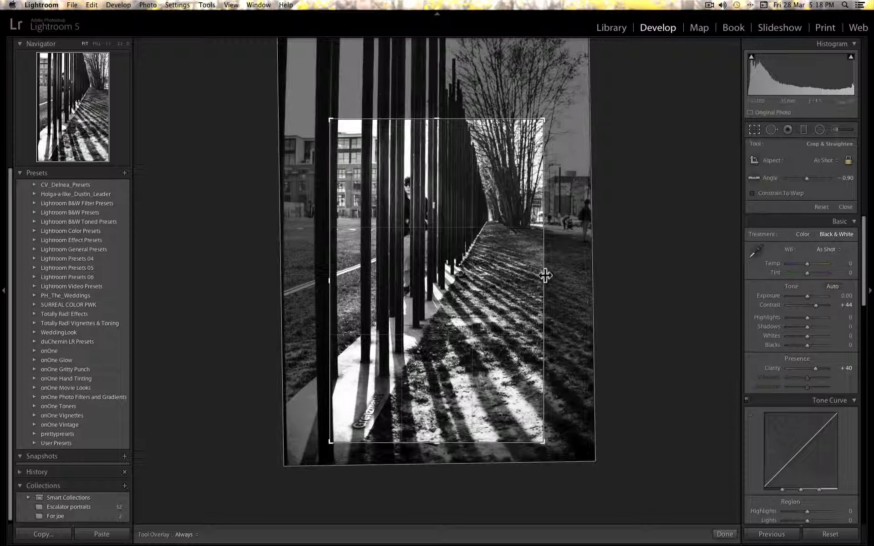
drag(544, 278, 538, 277)
key(Return)
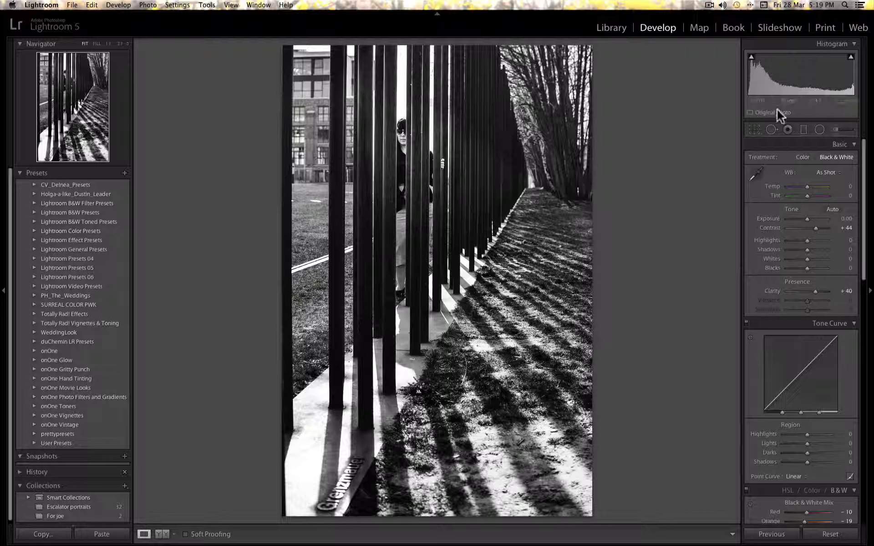
Start a new brush mask with reset effects and contrast at -53.
click(840, 127)
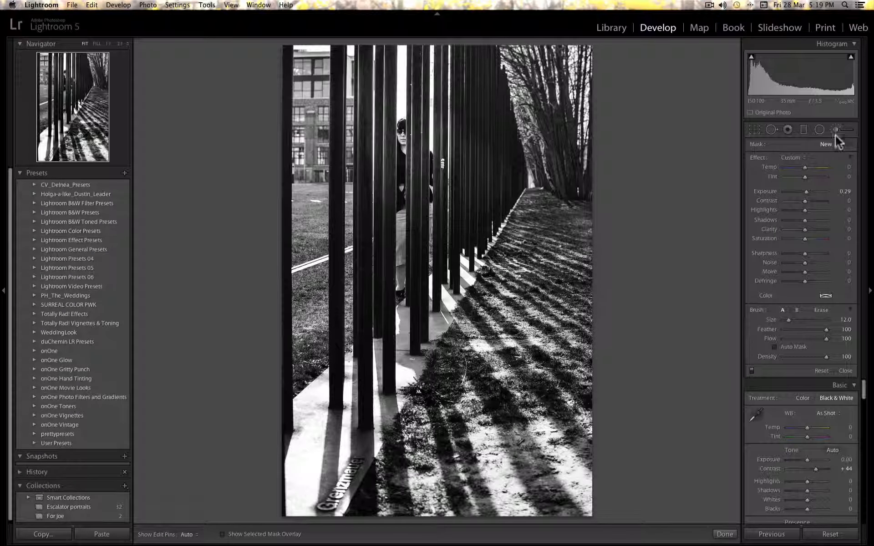
alt+click(751, 155)
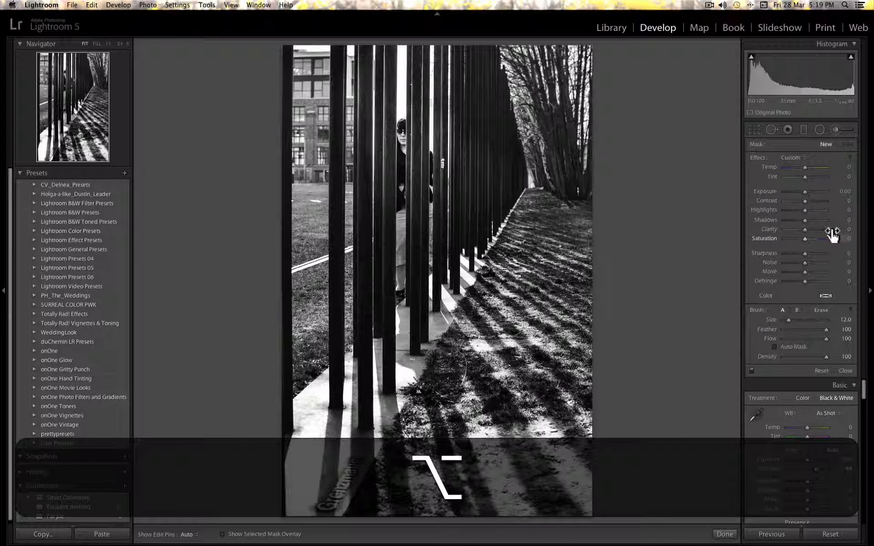
drag(793, 200, 792, 201)
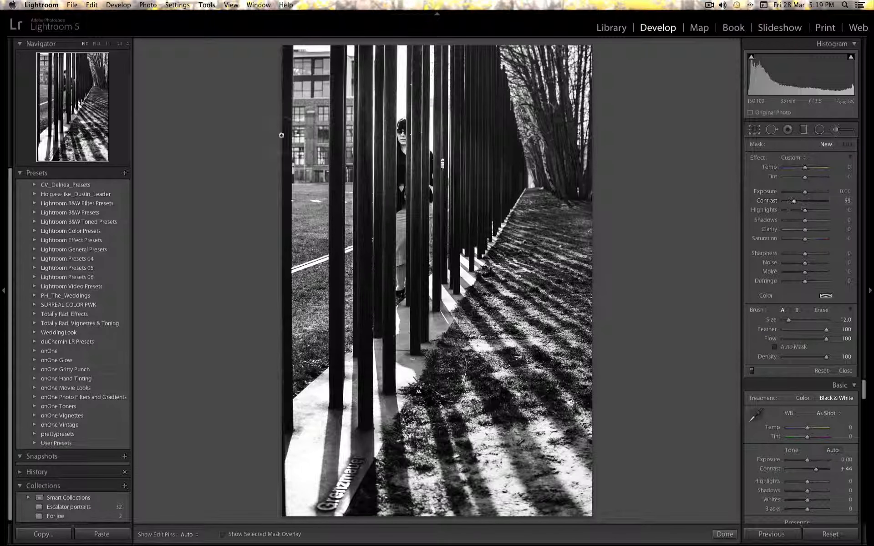
Shrink the brush to size 9 and paint over the building at the upper left.
scroll(309, 115, down, 3)
key(h)
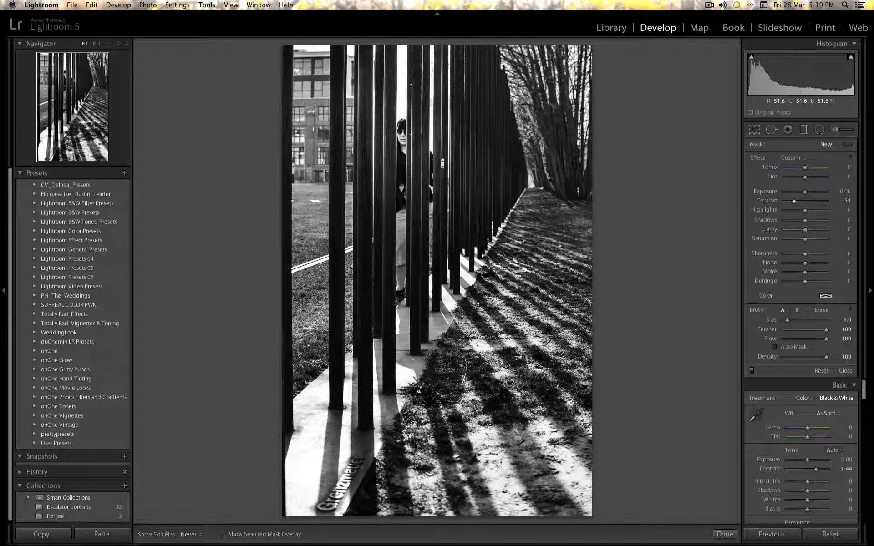
drag(308, 114, 338, 89)
Set the mask's clarity to -44 and exposure to -0.49.
scroll(340, 88, down, 7)
key(h)
scroll(360, 105, up, 3)
drag(805, 230, 796, 230)
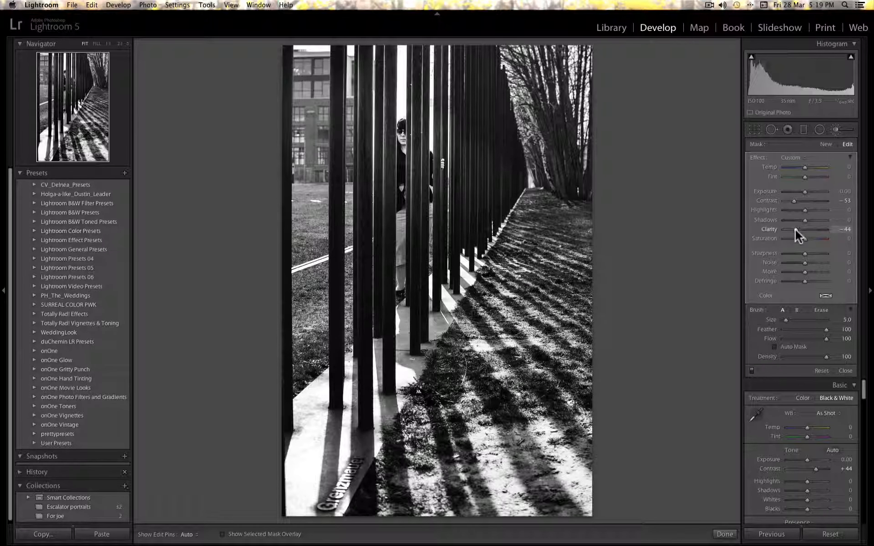
drag(805, 191, 800, 192)
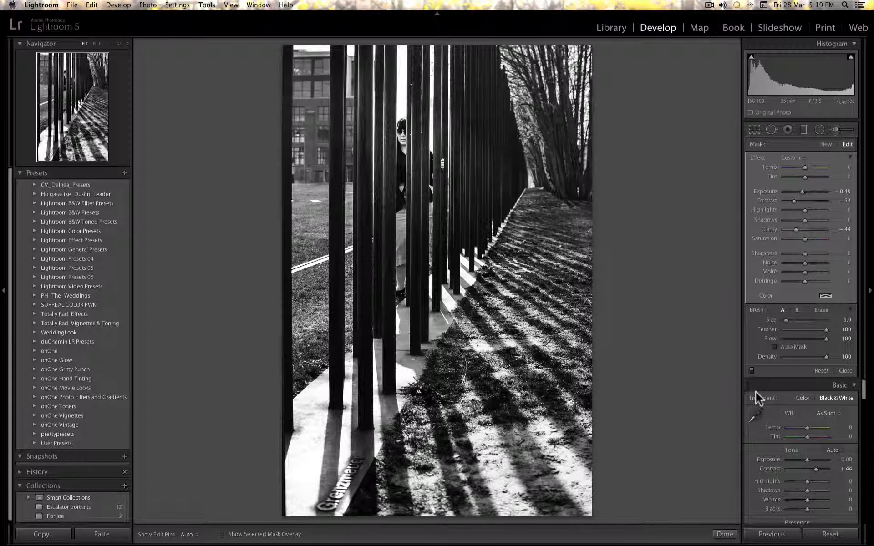
key(BackSpace)
key(super+BackSpace)
key(super+z)
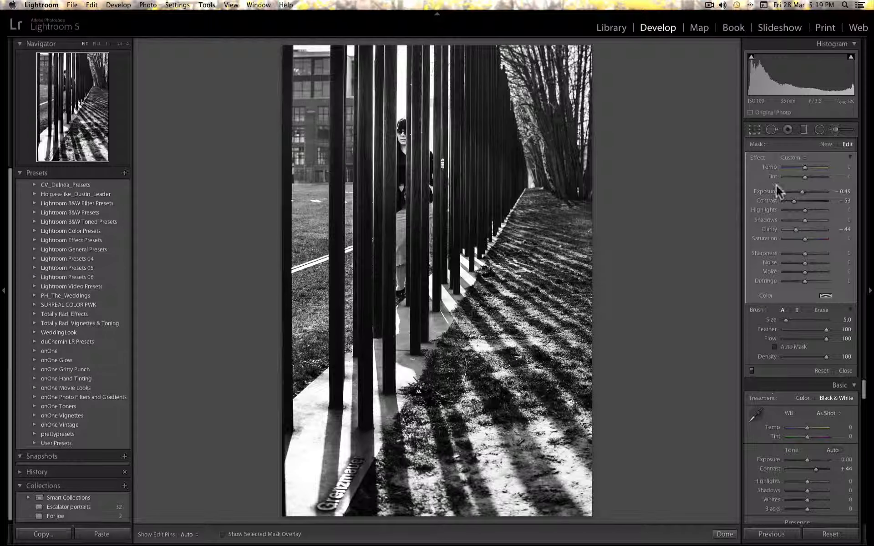
Raise the mask's exposure to 1.01 and paint with a size 3 brush over the building beside the bars.
drag(762, 190, 811, 190)
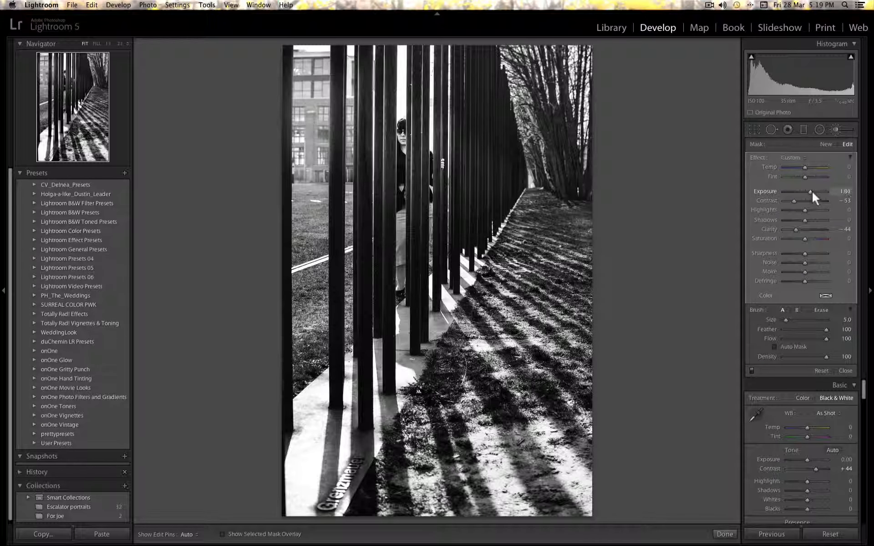
key(bracketleft)
key(bracketleft)
mouse_move(347, 171)
mouse_down()
mouse_move(349, 183)
mouse_move(340, 174)
mouse_up()
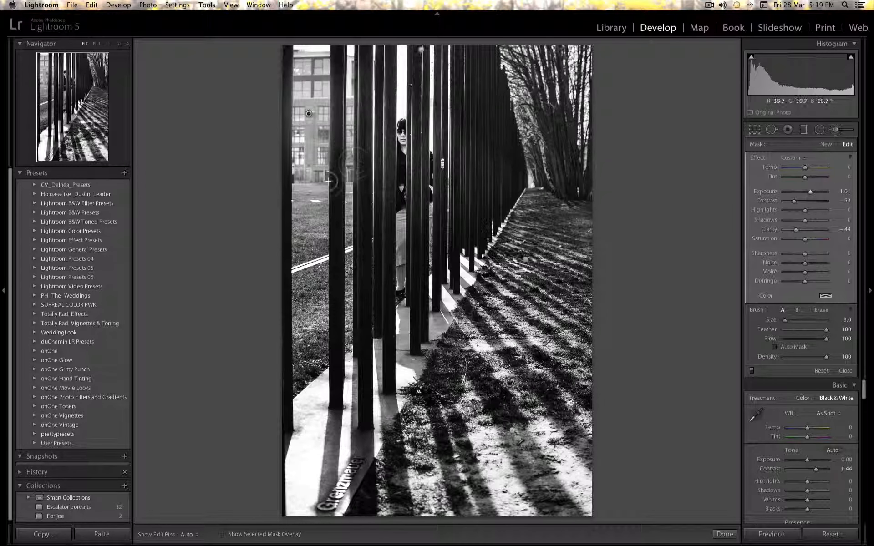
Erase part of the mask along the bar with a smaller eraser and nudge the mask's exposure slightly lower.
key(alt)
key(bracketleft)
key(bracketleft)
key(bracketleft)
key(bracketleft)
key(bracketleft)
key(bracketleft)
key(bracketleft)
key(bracketleft)
key(bracketleft)
key(h)
mouse_move(339, 146)
mouse_down()
mouse_move(339, 199)
mouse_move(338, 59)
mouse_up()
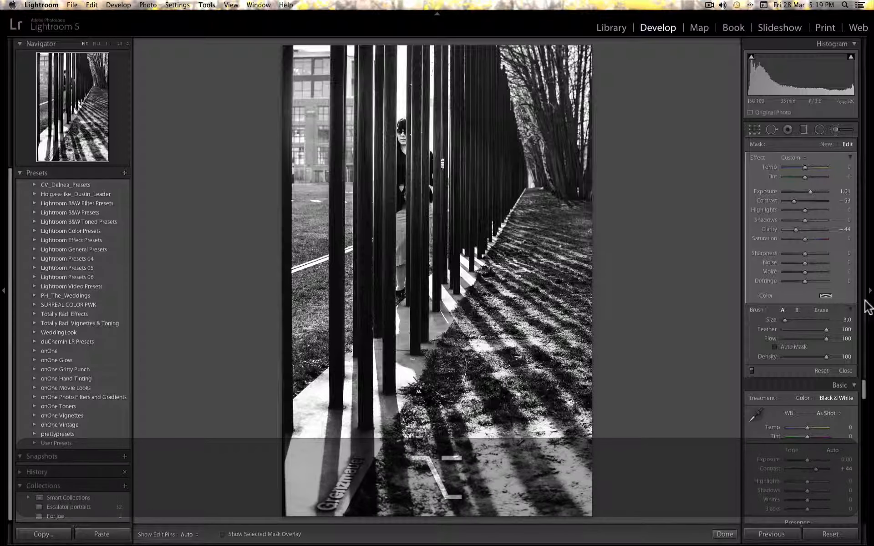
drag(808, 191, 804, 190)
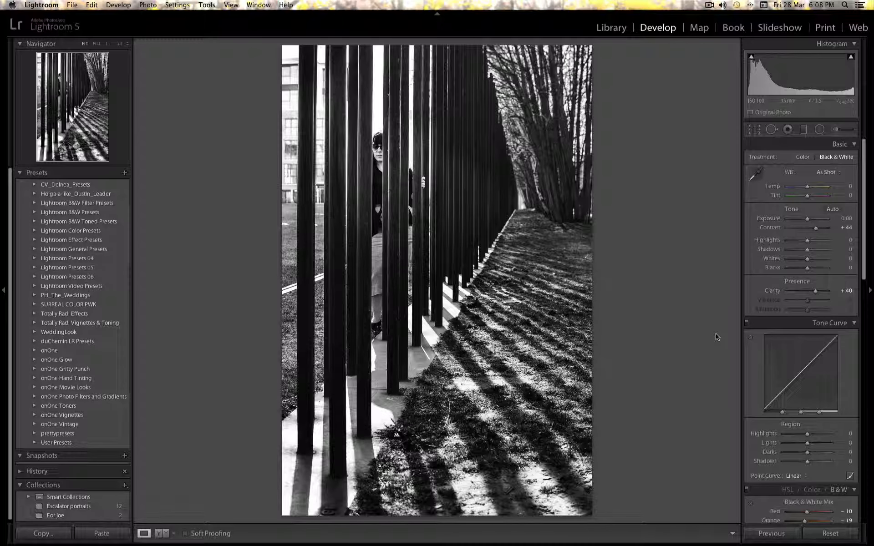
Show a side-by-side before and after comparison of the photo.
key(y)
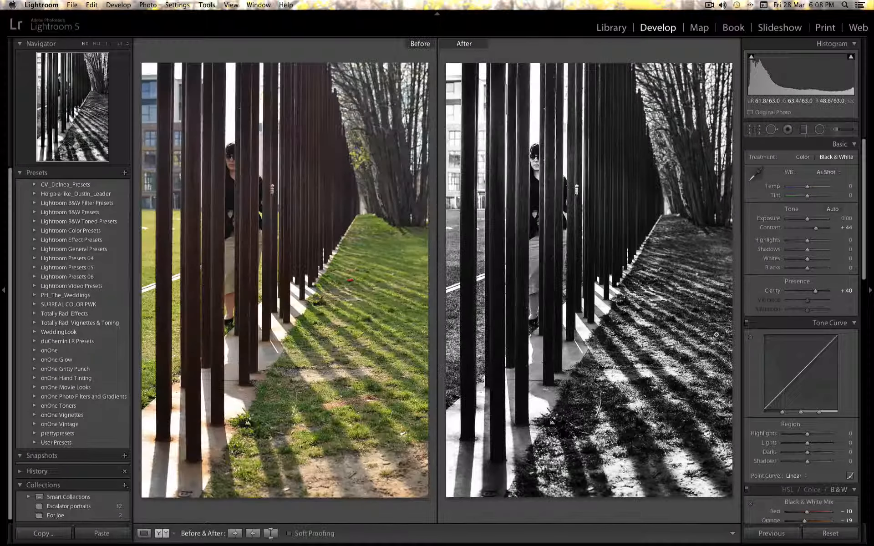